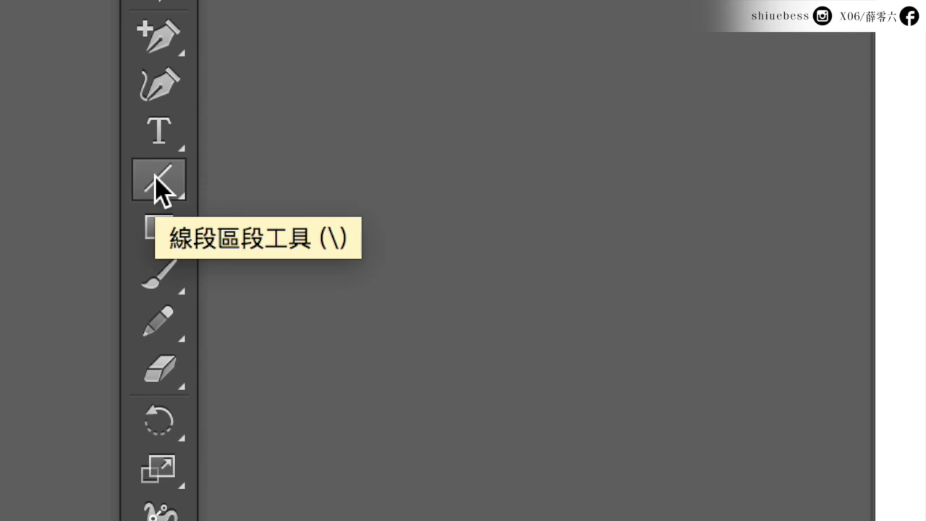
Switch from the Line Segment tool to the Rectangular Grid Tool
click(155, 176)
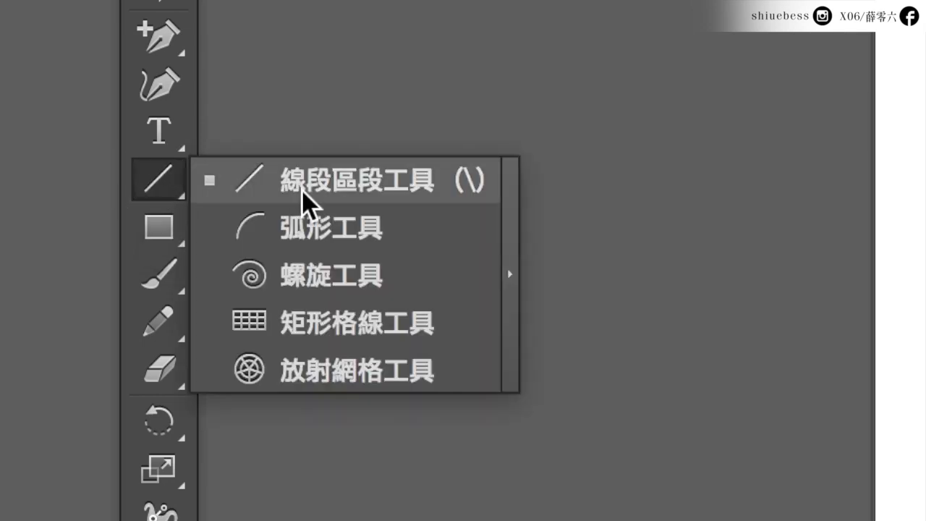
click(414, 334)
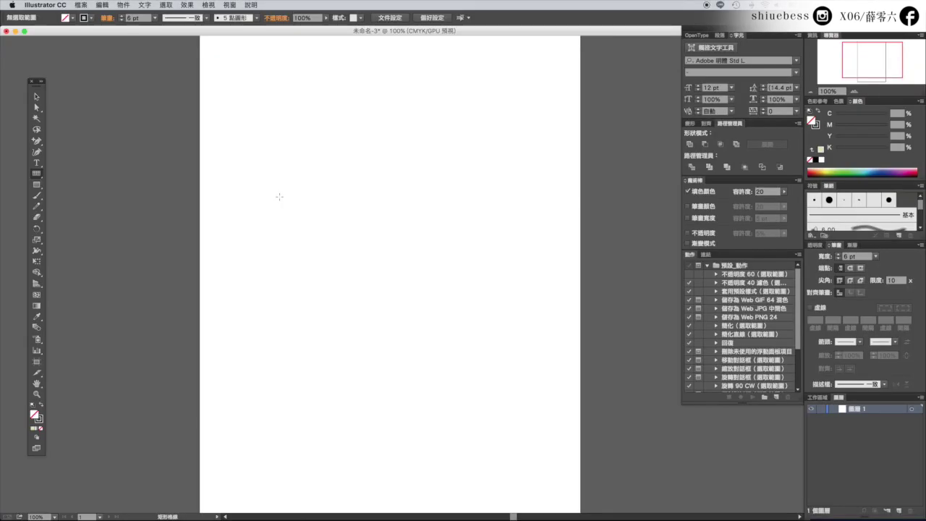
Create a 200 × 200 mm grid with 10 horizontal and 5 vertical dividers
click(279, 196)
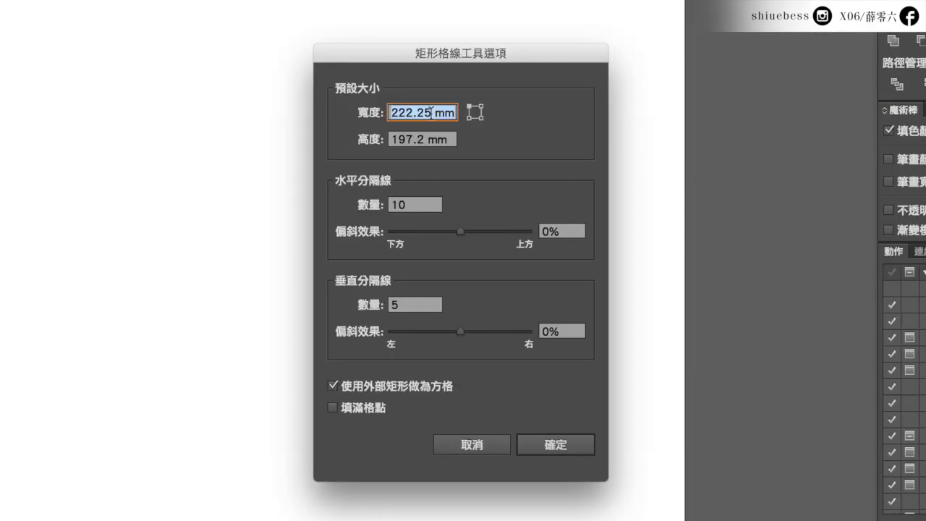
click(431, 112)
double_click(431, 112)
text(200)
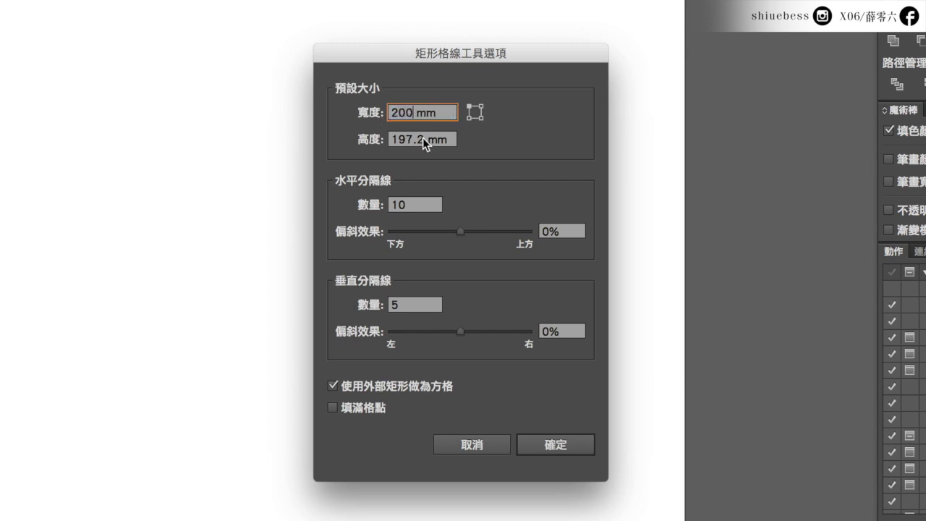
double_click(422, 137)
text(200)
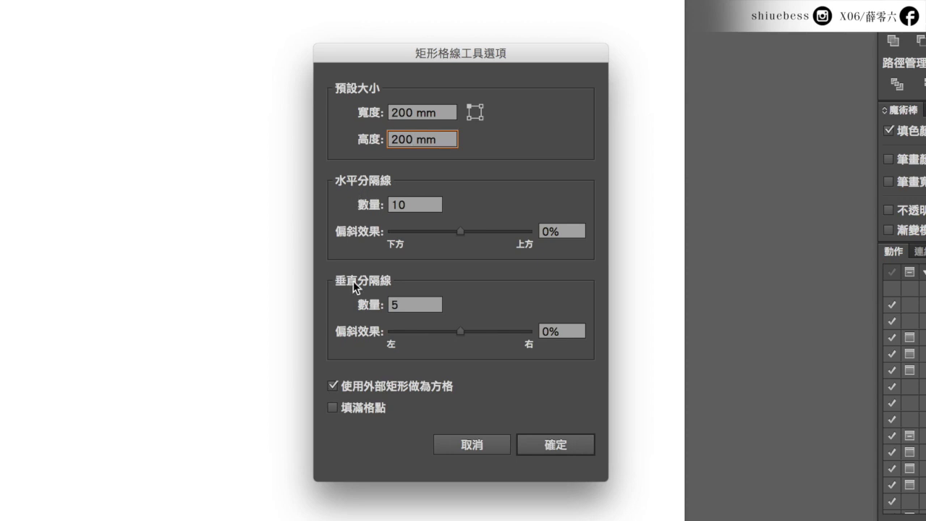
click(409, 203)
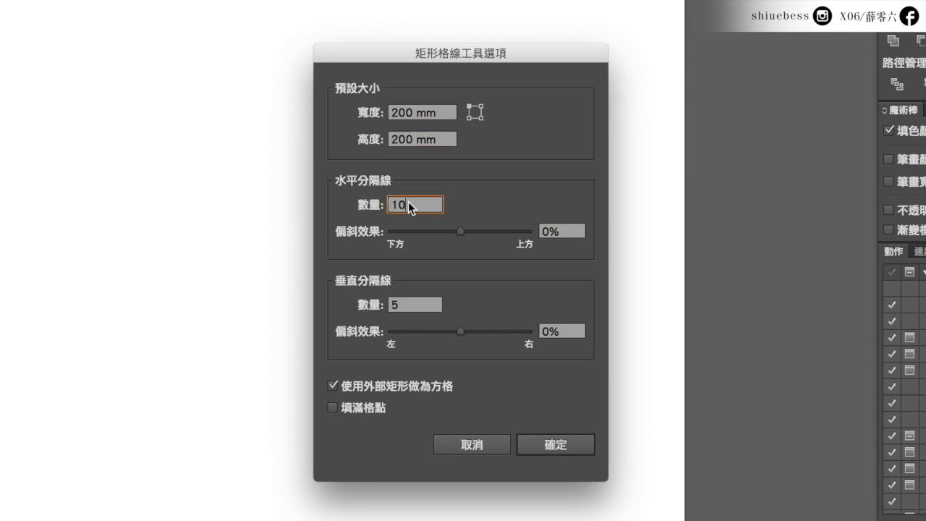
click(405, 305)
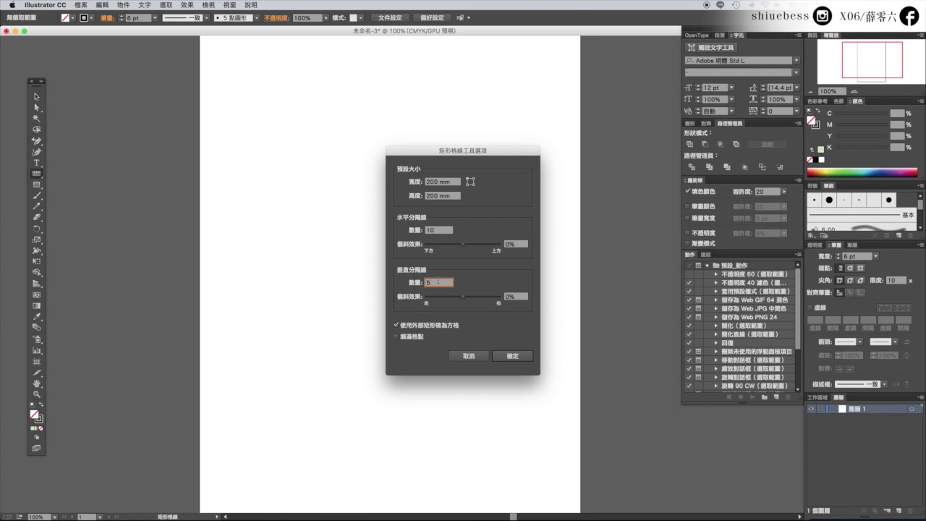
click(502, 356)
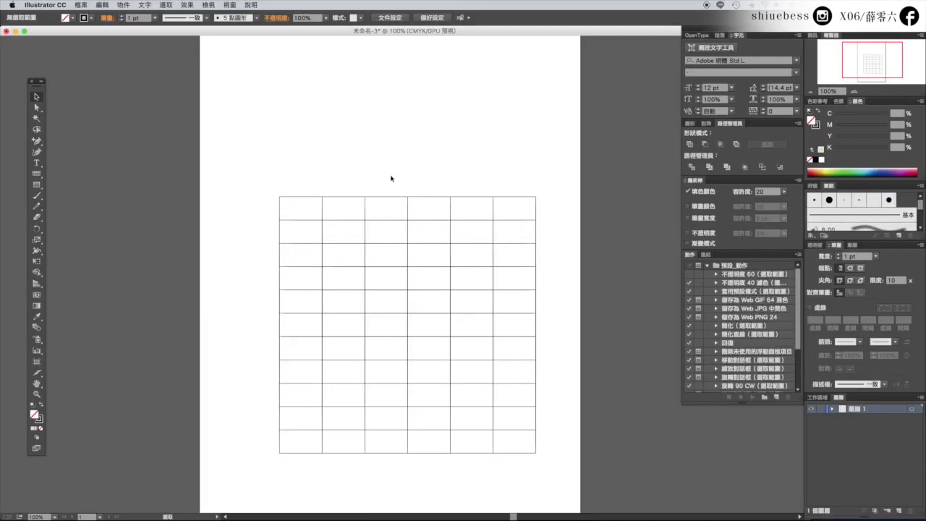
click(347, 197)
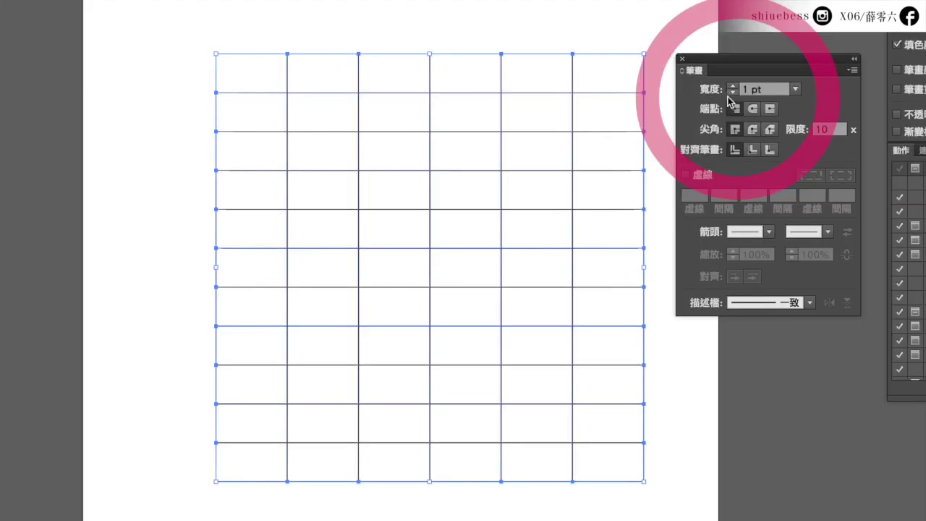
click(732, 85)
click(732, 85)
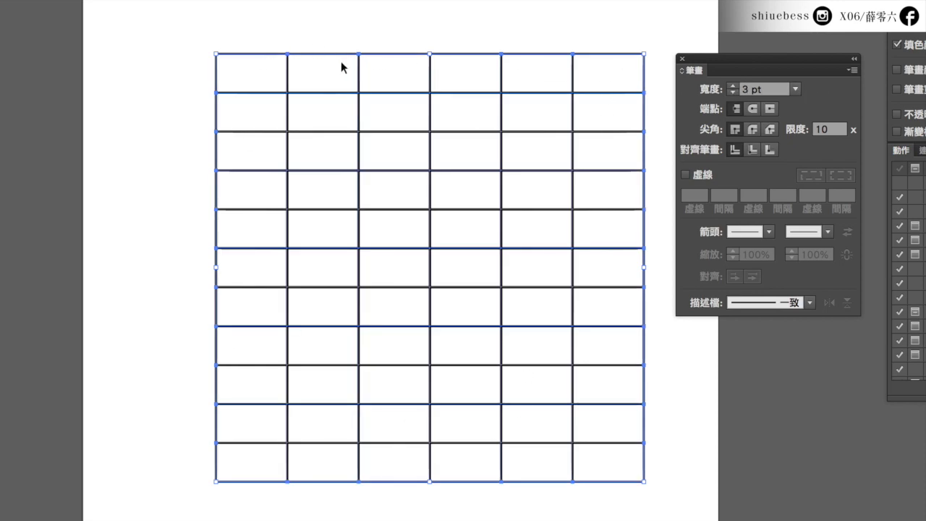
click(795, 90)
click(814, 155)
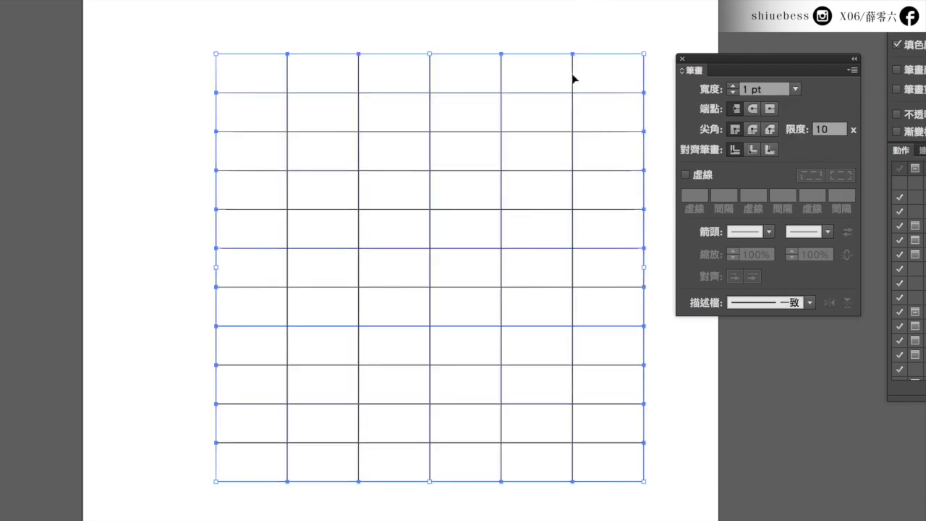
right_click(536, 76)
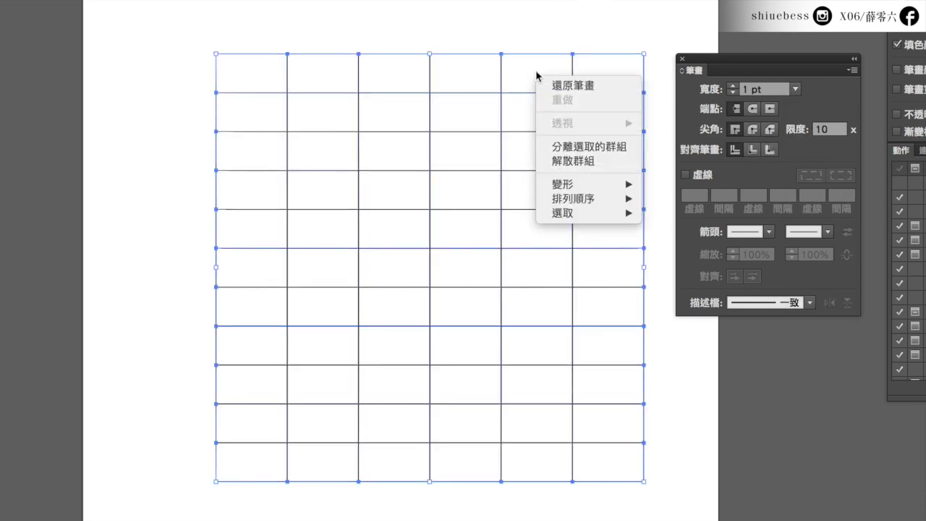
Ungroup the grid and give its outer rectangle a 3 pt stroke and pink fill
click(580, 207)
click(559, 33)
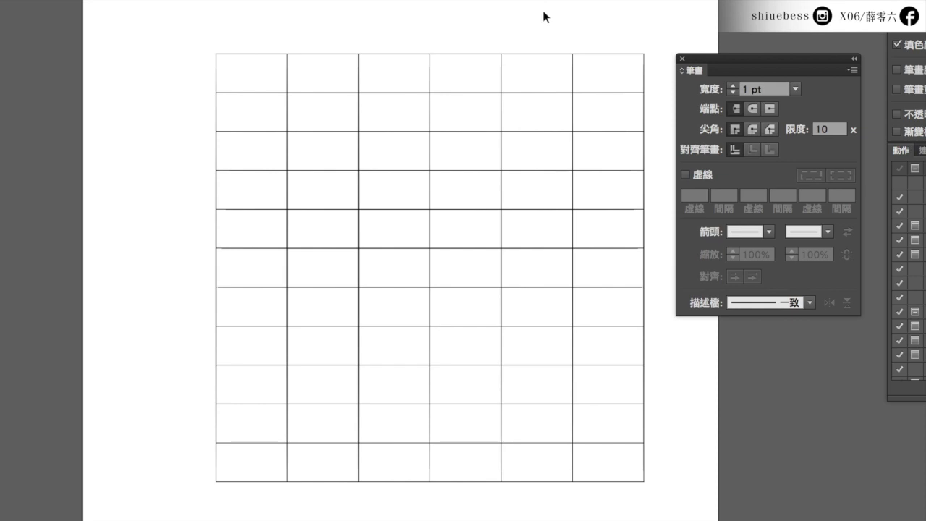
click(532, 55)
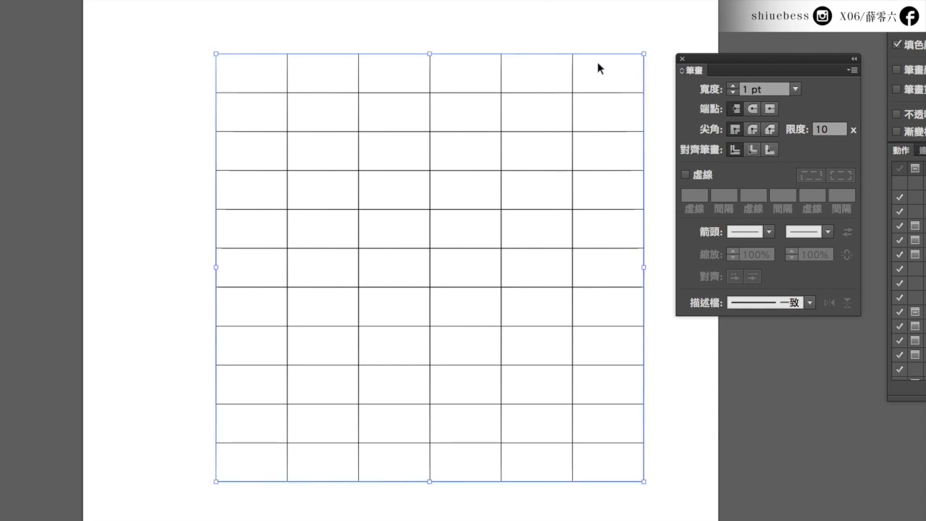
click(735, 85)
click(735, 85)
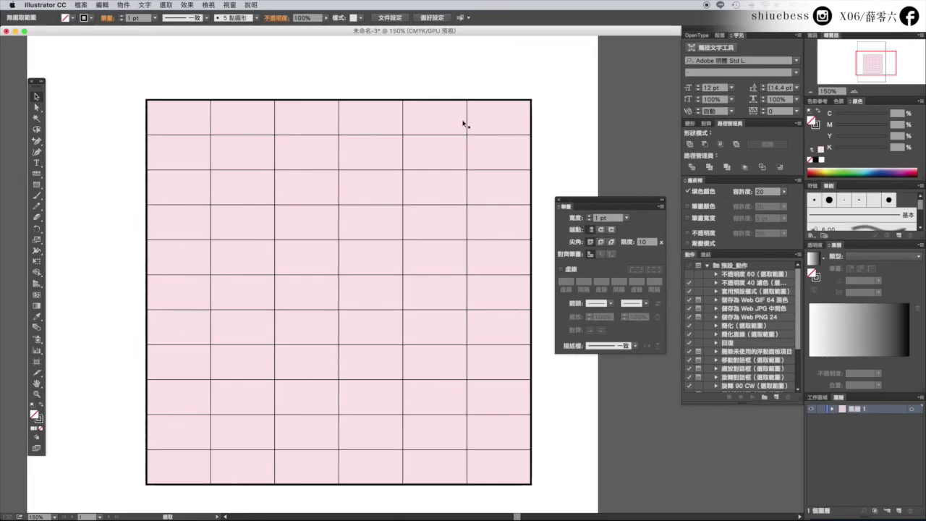
click(253, 119)
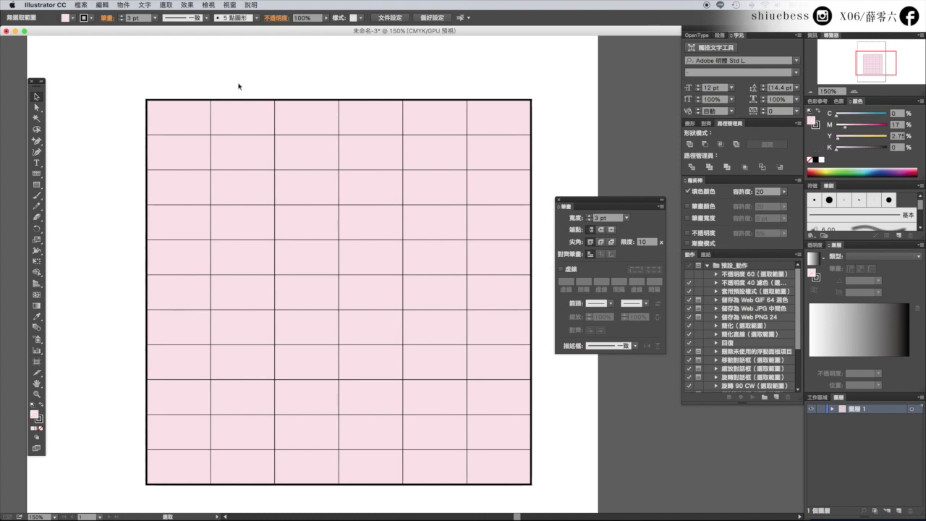
Lock the pink outer frame and select the first interior column divider
click(246, 101)
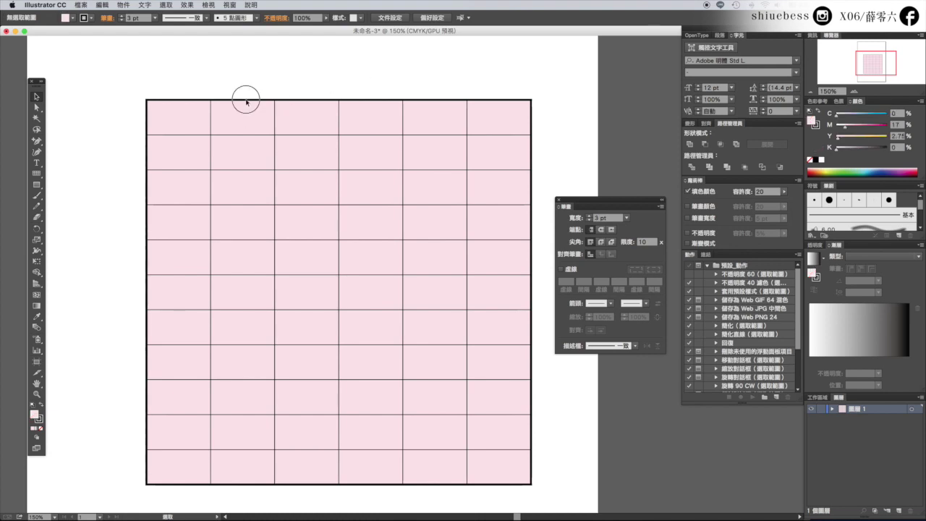
click(123, 5)
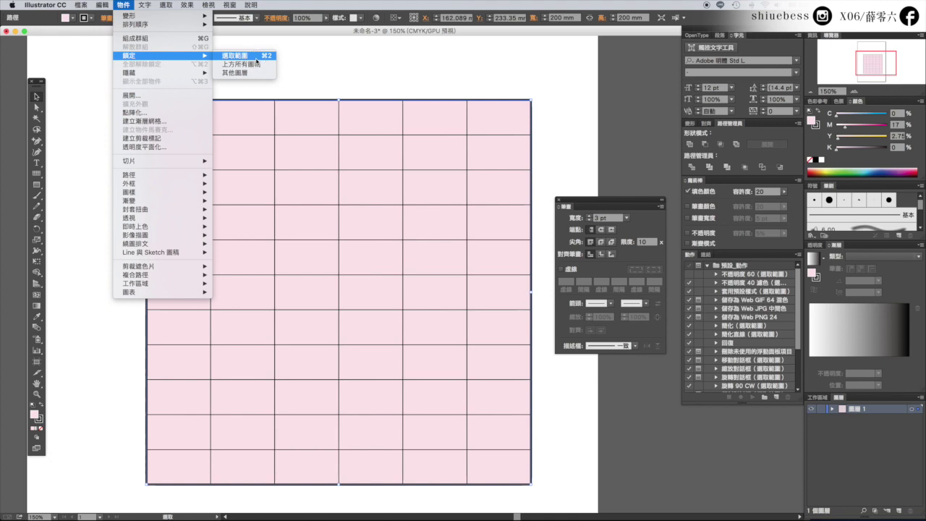
click(253, 58)
click(210, 128)
click(210, 117)
Widen the first column, then evenly distribute the column dividers to its right
drag(211, 117, 247, 118)
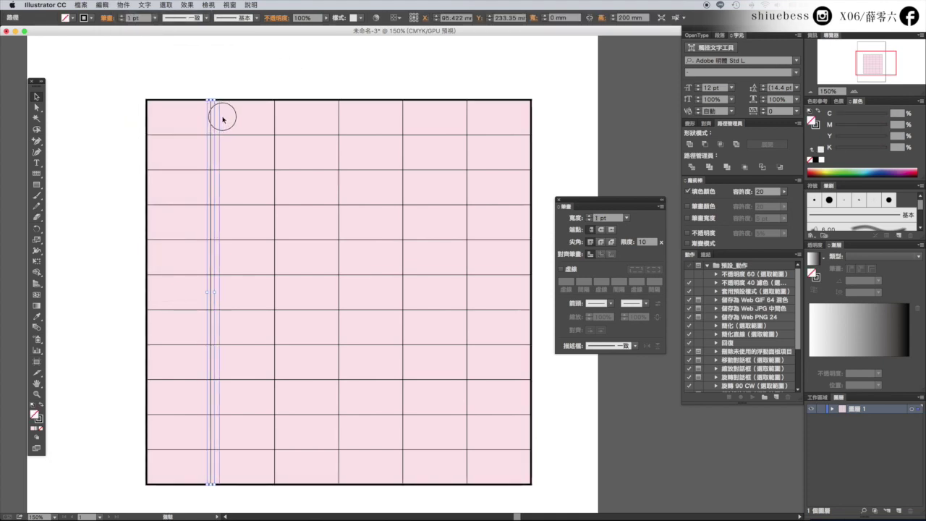
click(332, 86)
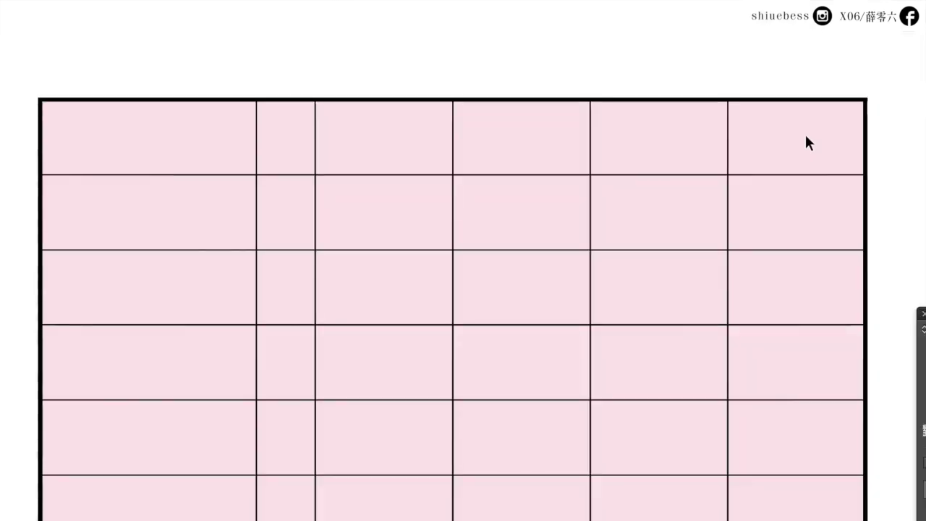
drag(503, 120, 445, 118)
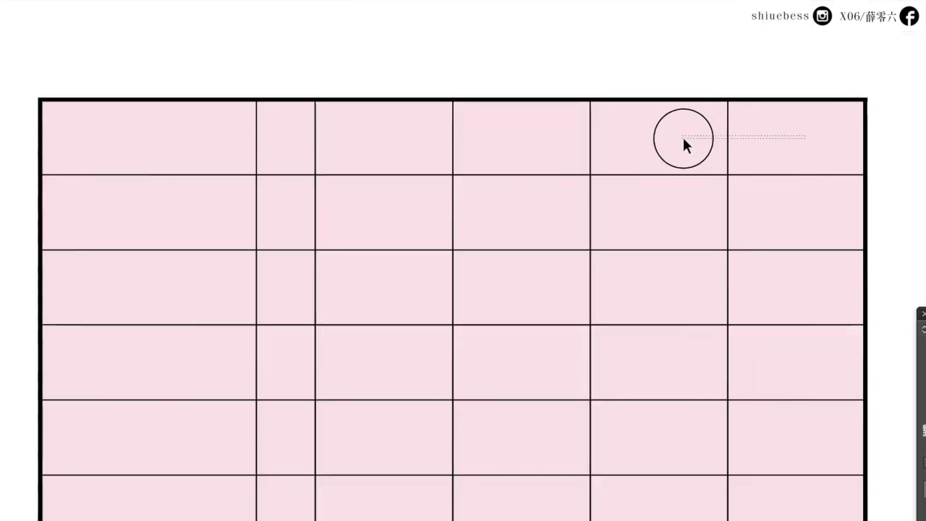
mouse_move(682, 138)
mouse_down()
mouse_move(211, 148)
mouse_move(209, 176)
mouse_up()
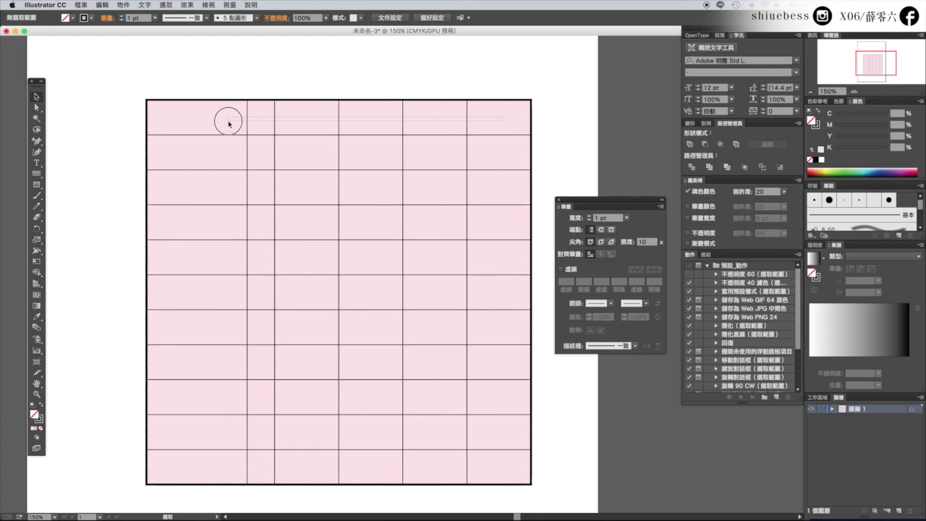
drag(229, 125, 228, 124)
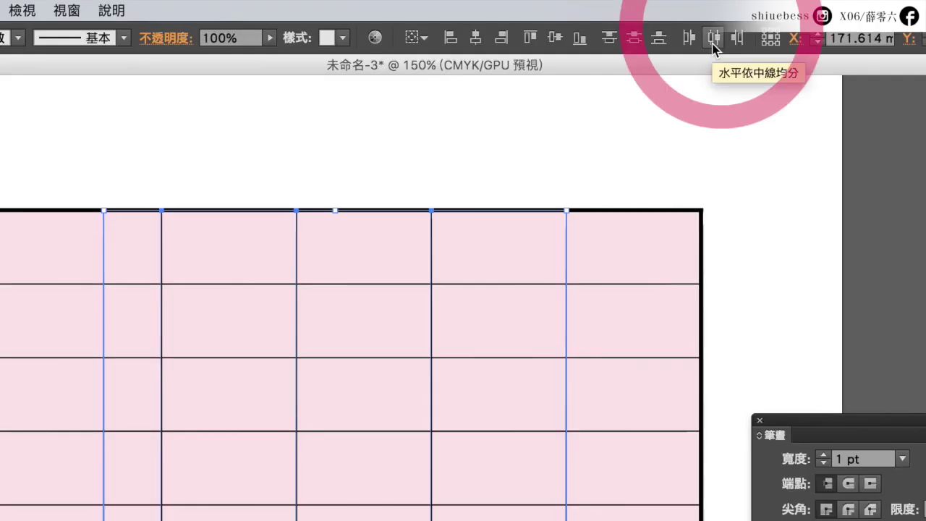
click(713, 45)
click(633, 150)
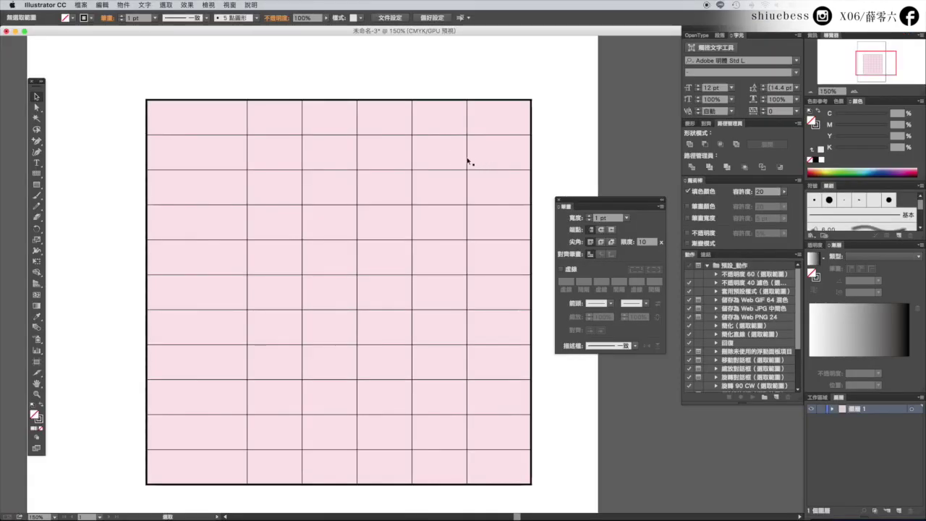
click(467, 161)
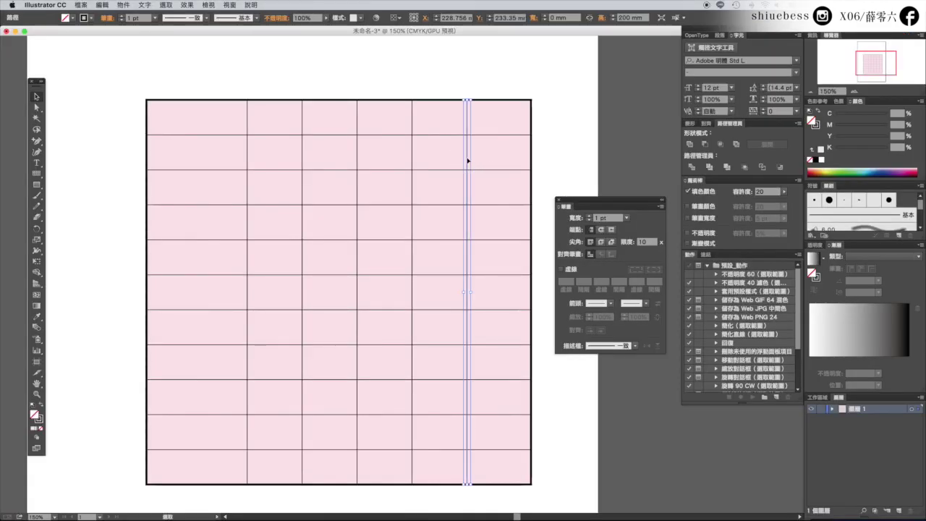
Move the last inner divider onto the right border and redistribute the dividers evenly
drag(467, 161, 529, 159)
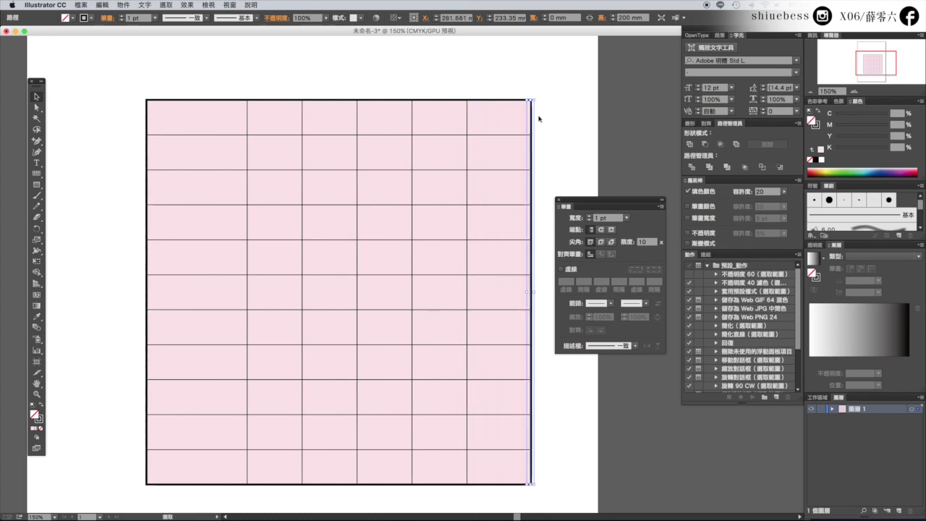
click(541, 117)
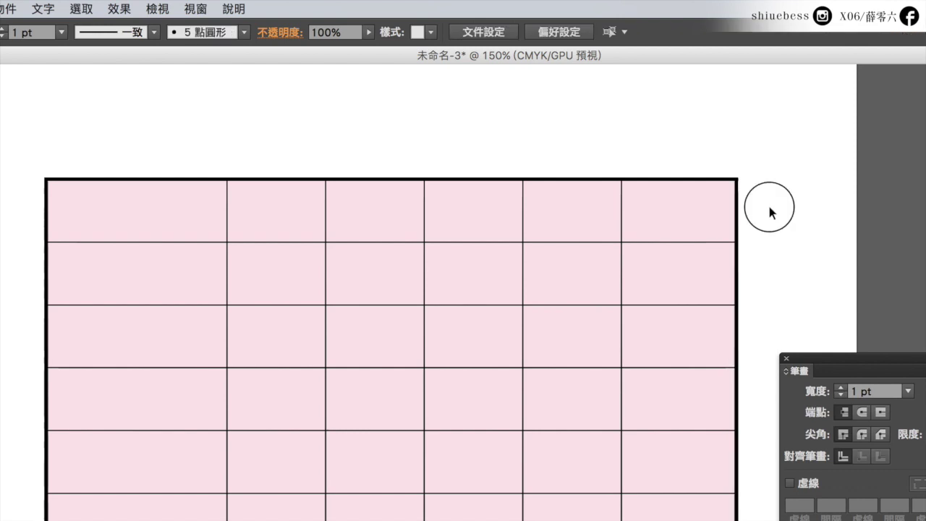
drag(769, 207, 187, 213)
drag(186, 209, 186, 210)
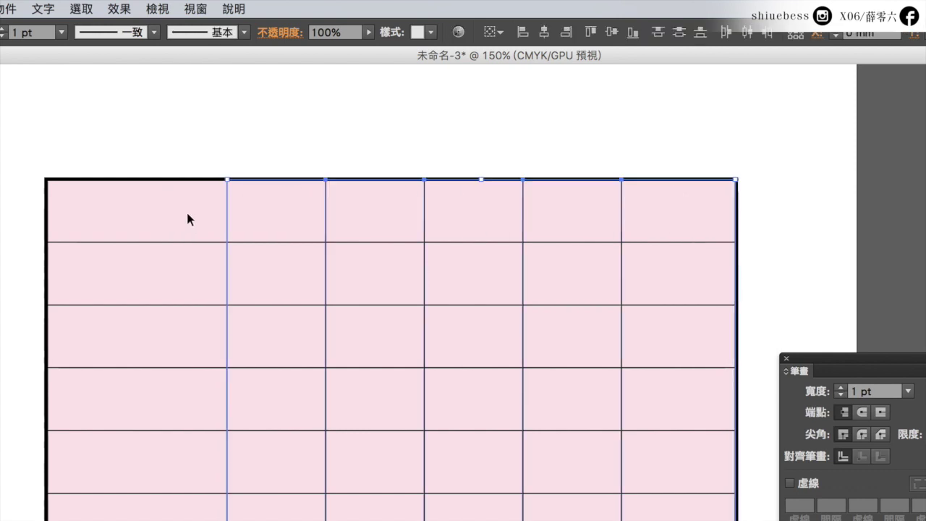
click(749, 34)
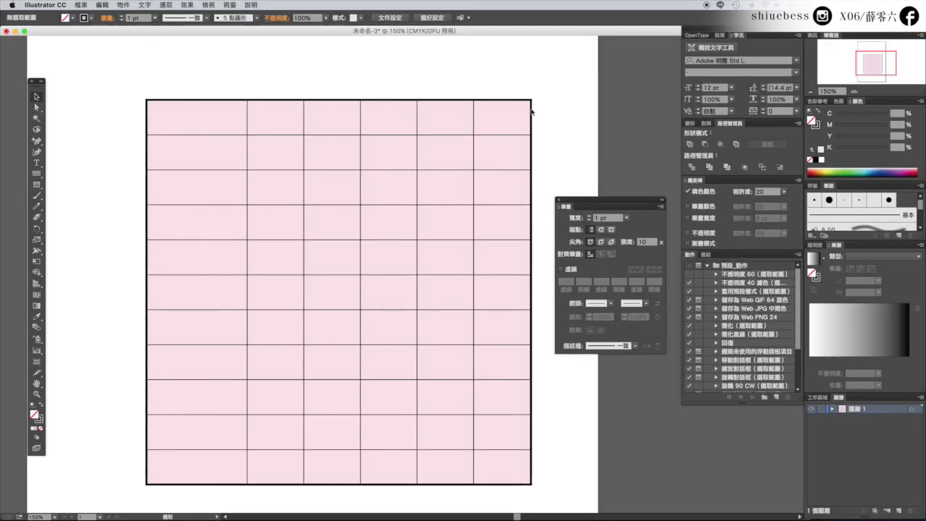
click(531, 110)
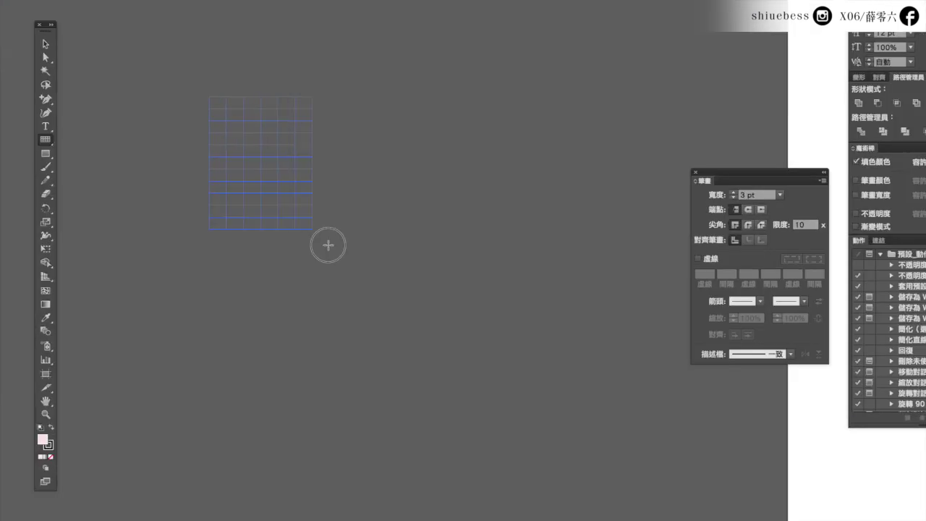
Drag out a new grid, using arrow keys to set 10 rows and many narrow columns
drag(327, 245, 664, 460)
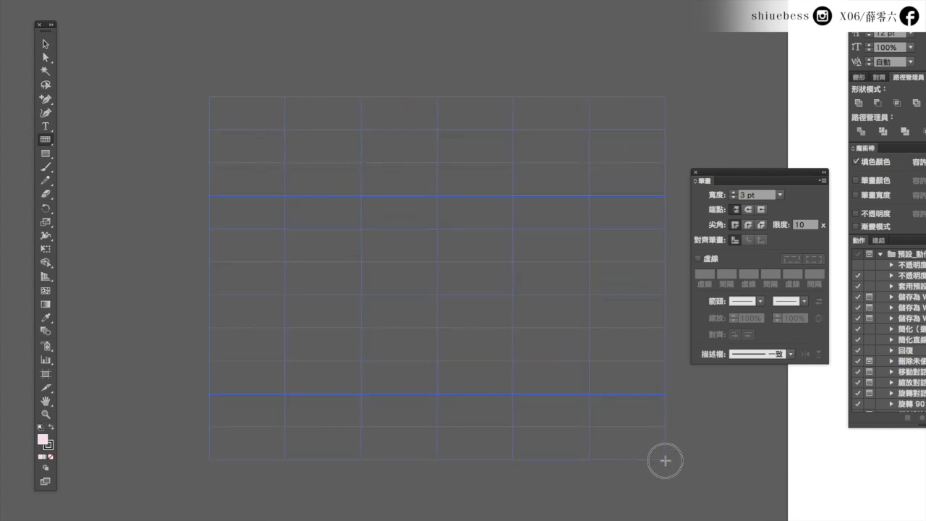
key(Up)
key(Up)
key(Up)
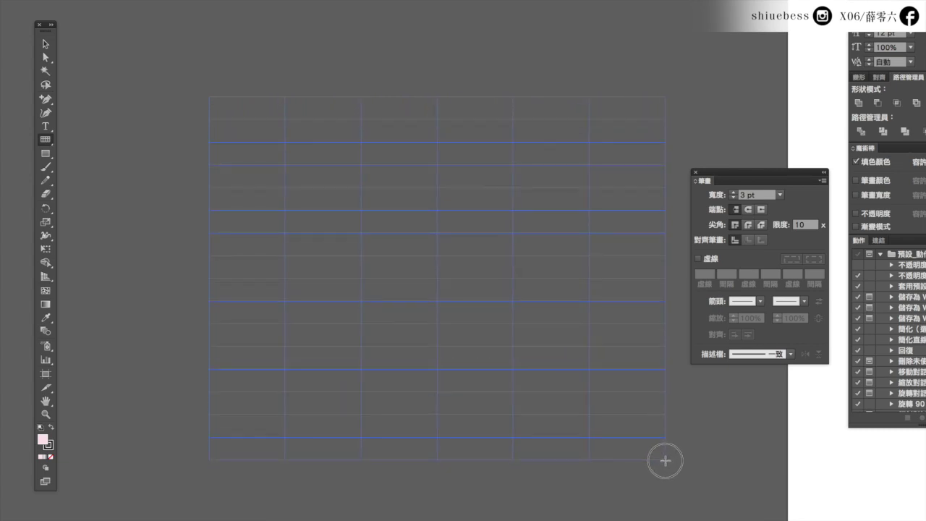
key(Up)
key(Up)
key(Up)
key(Up)
key(Up)
key(Up)
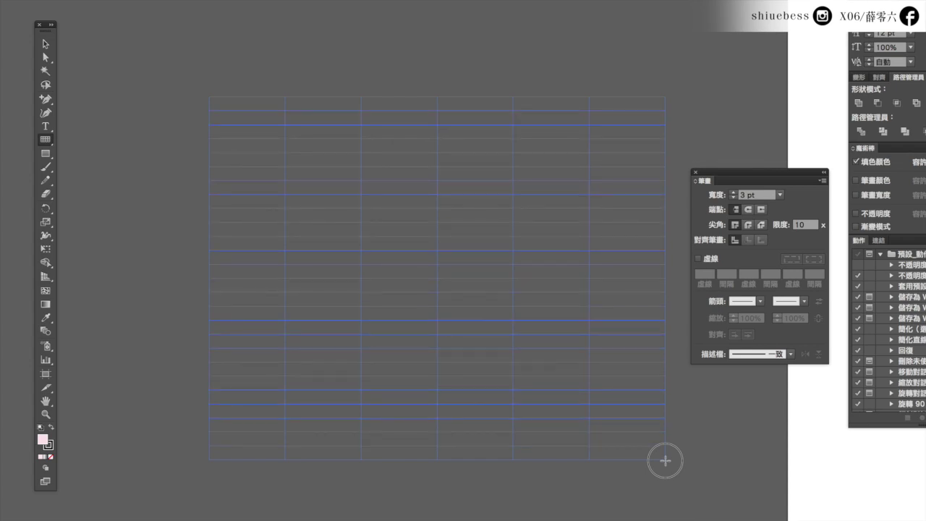
key(Down)
key(Down)
key(Down)
key(Down)
key(Down)
key(Down)
key(Down)
key(Down)
key(Down)
key(Up)
key(Up)
key(Up)
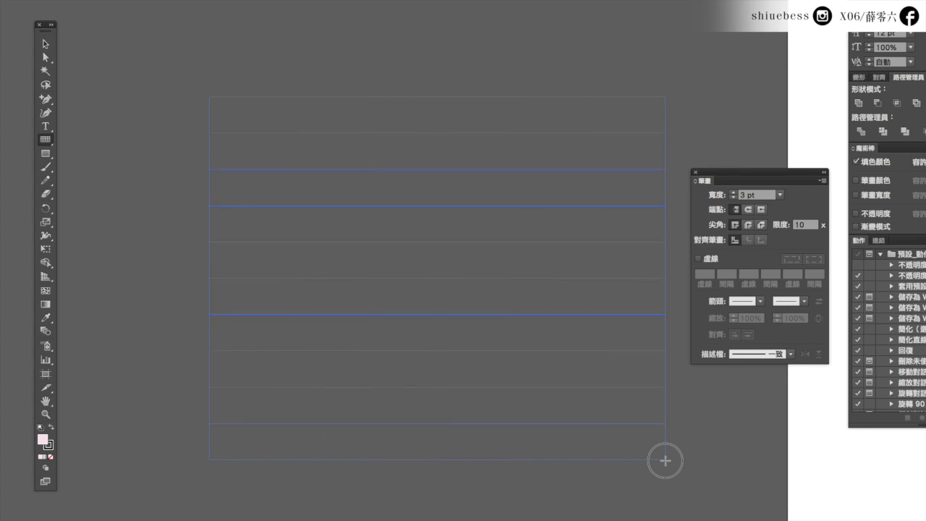
key(Right)
key(Right)
key(Right)
key(Right)
key(Right)
key(Right)
key(Right)
key(Right)
key(Right)
key(Right)
key(Right)
key(Right)
key(Right)
key(Right)
key(Right)
key(Right)
key(Right)
key(Right)
key(Right)
drag(664, 460, 664, 460)
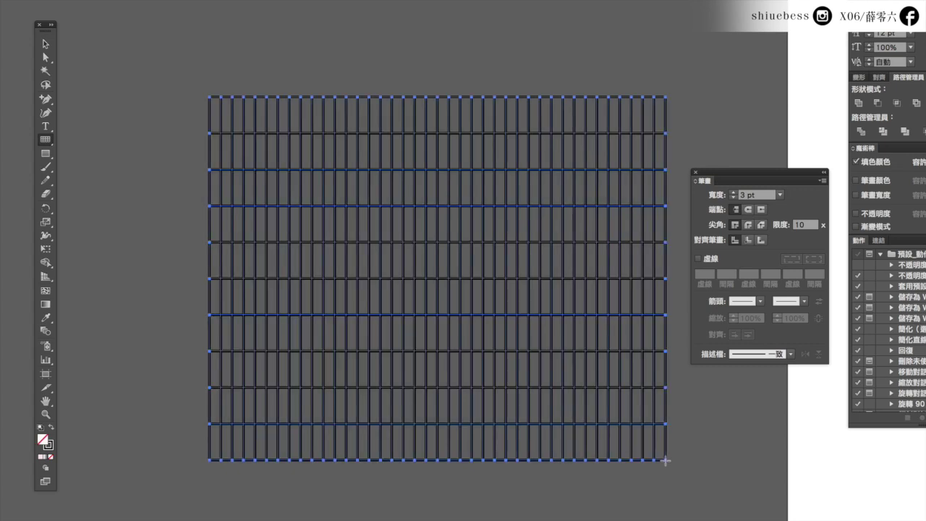